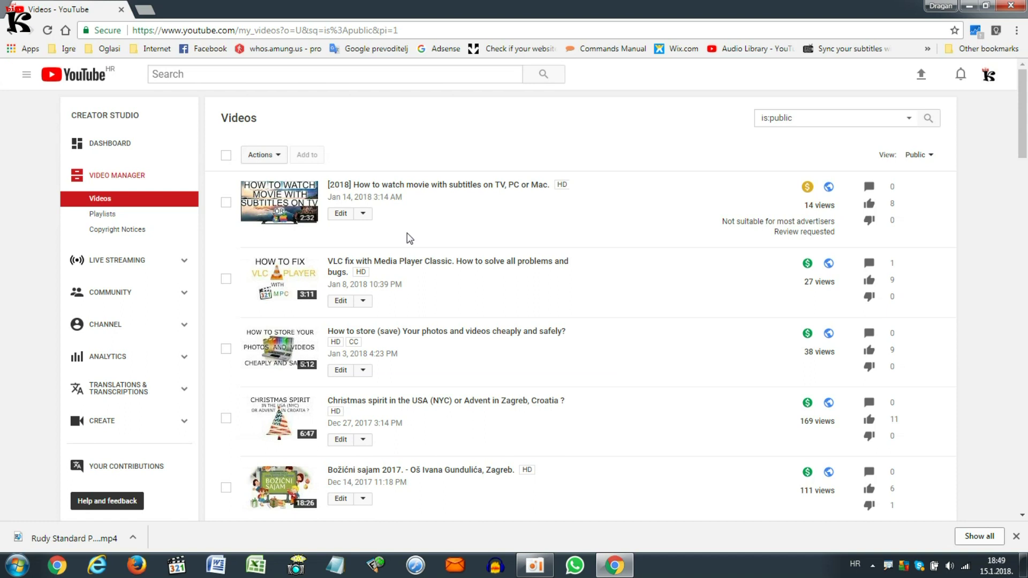
# Step: Locate 'Izložba pasa CAC Karlovac 2014 - Standard poodles' and check its Edit options without choosing anything
pyautogui.scroll(-10, 409, 240)
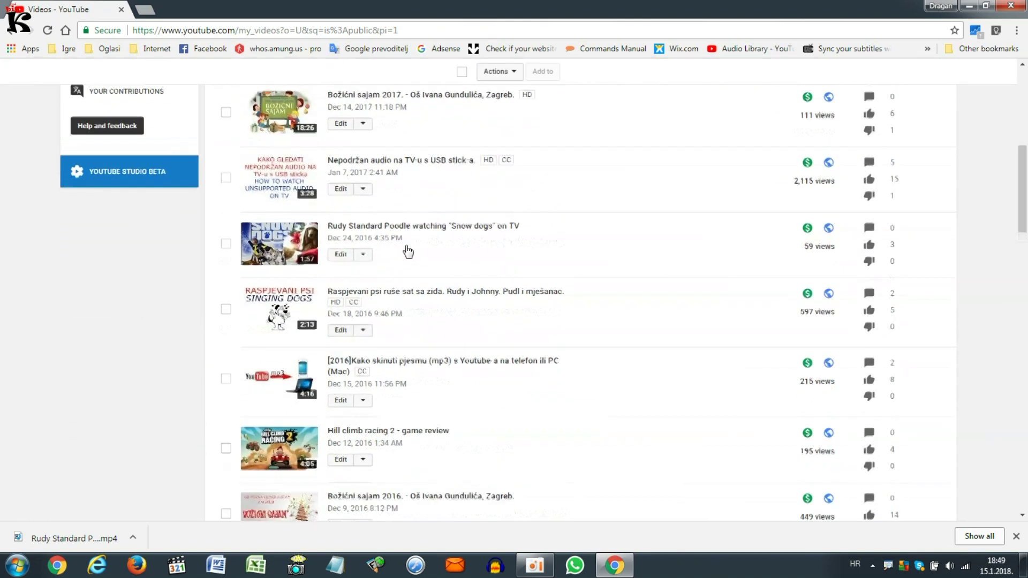
pyautogui.scroll(-7, 407, 253)
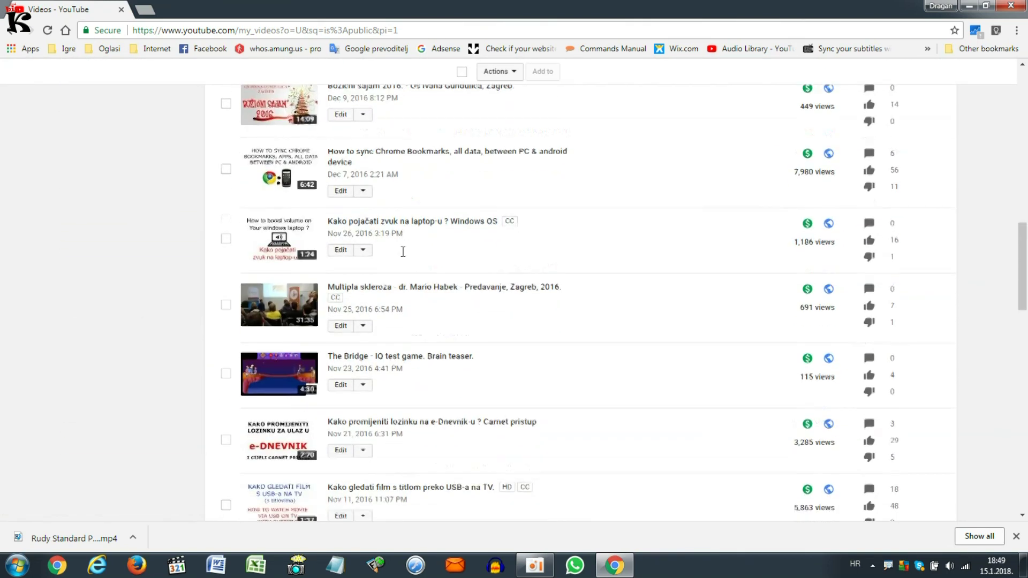
pyautogui.scroll(-7, 402, 252)
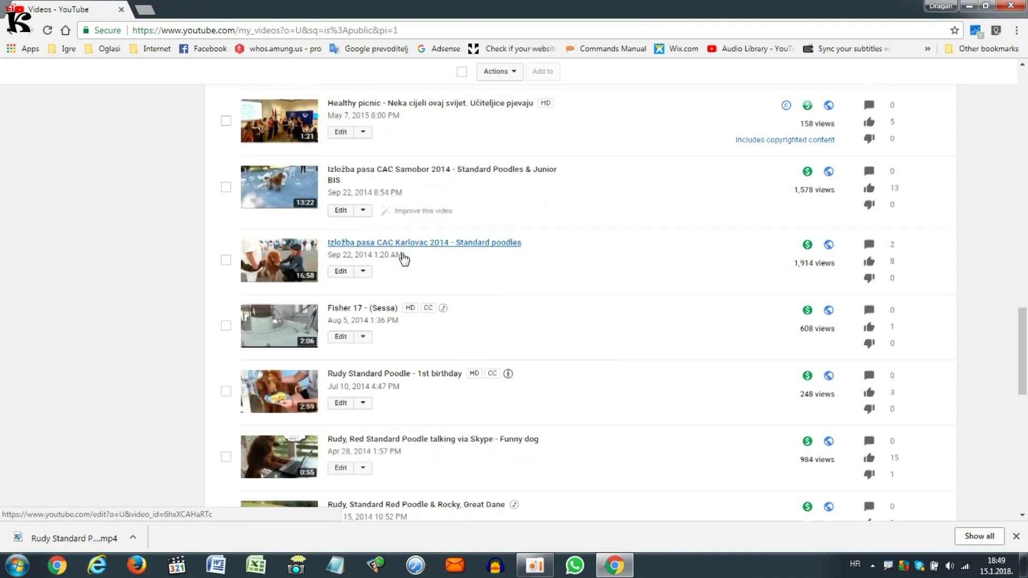
pyautogui.scroll(1, 402, 258)
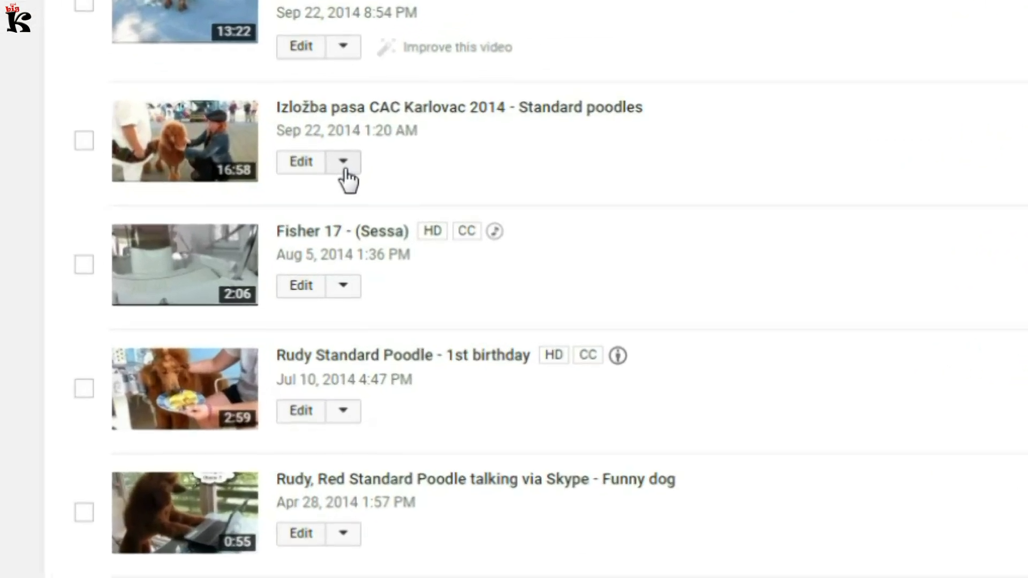
pyautogui.click(337, 184)
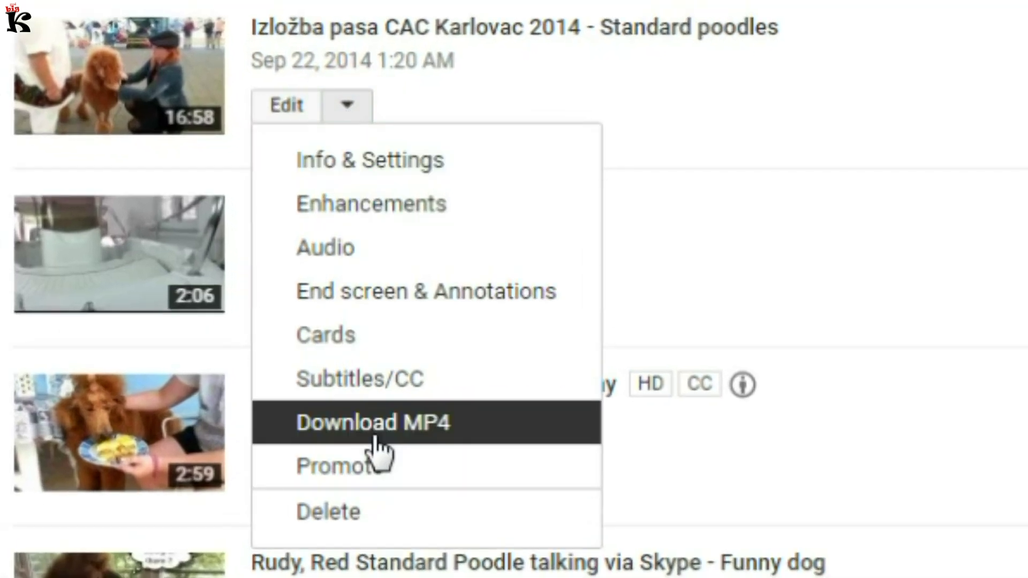
pyautogui.click(784, 150)
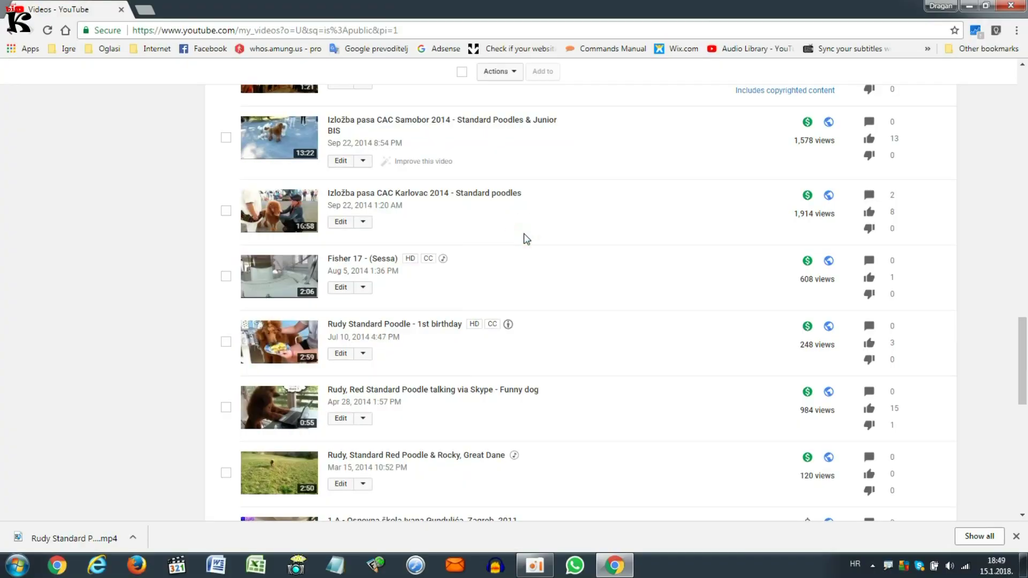
pyautogui.click(363, 223)
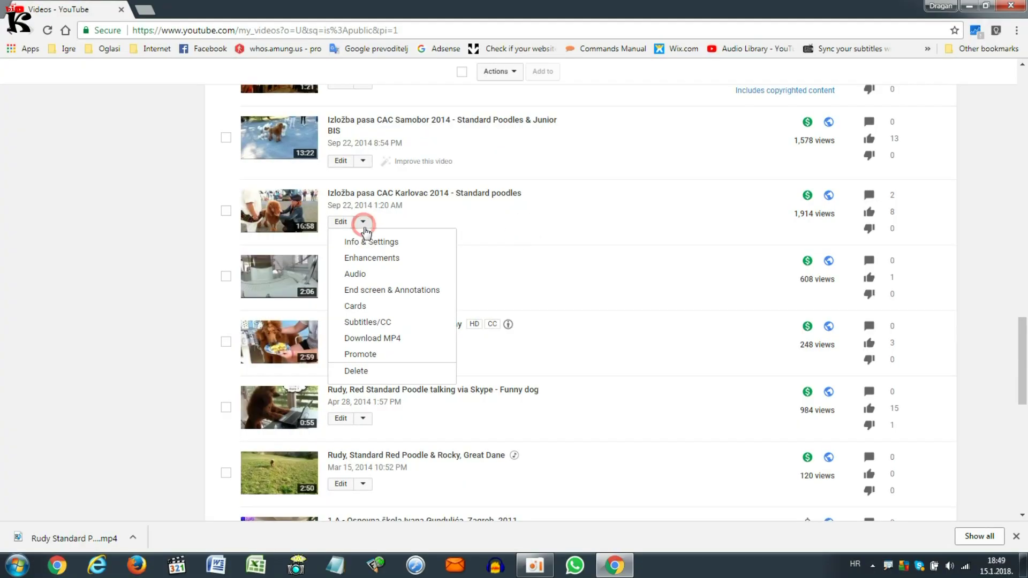
pyautogui.click(461, 221)
# Step: Tick the Karlovac video and bulk-apply a Creative Commons license, acknowledging it cannot be undone
pyautogui.click(225, 211)
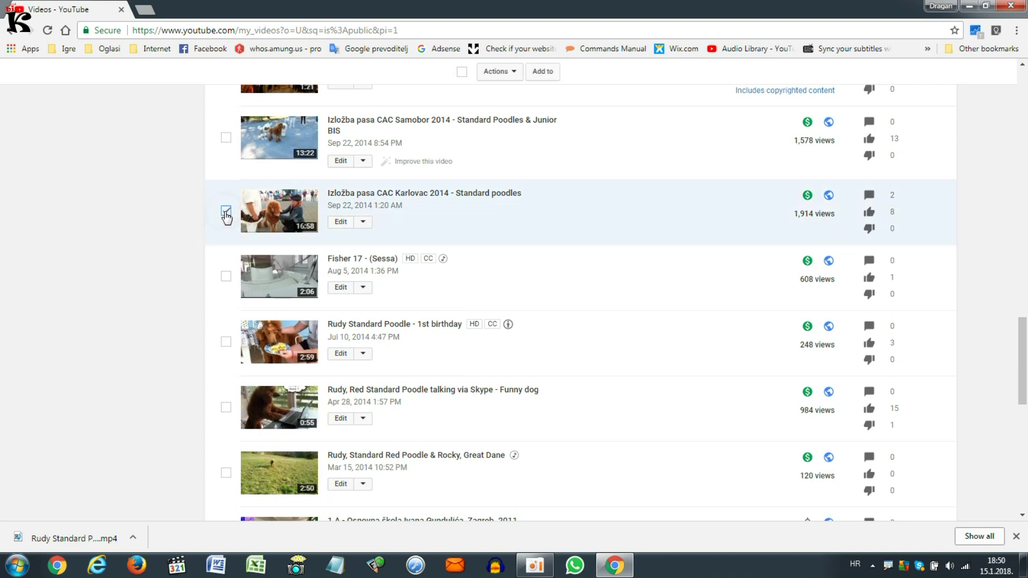
pyautogui.scroll(20, 257, 233)
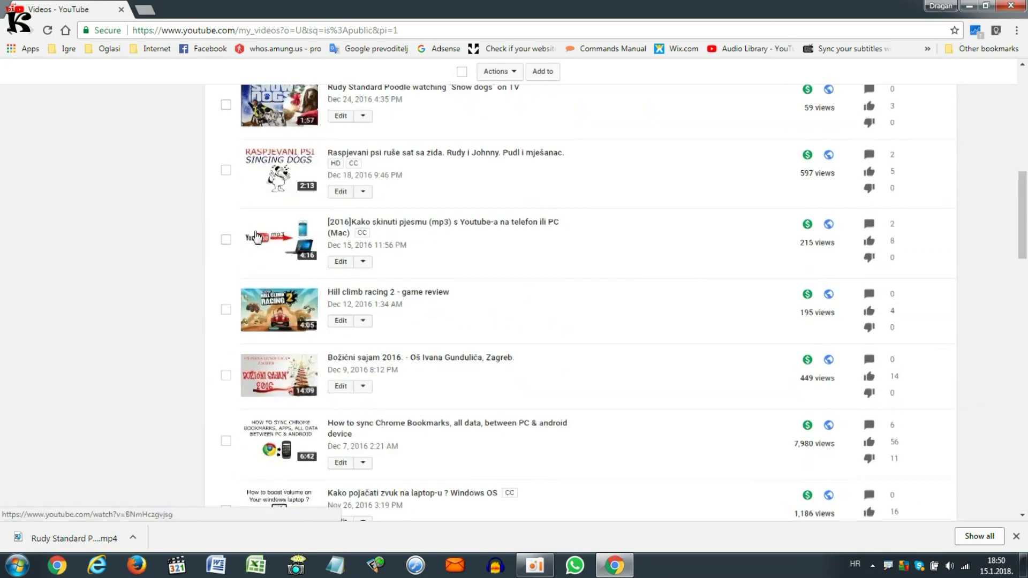
pyautogui.scroll(6, 257, 236)
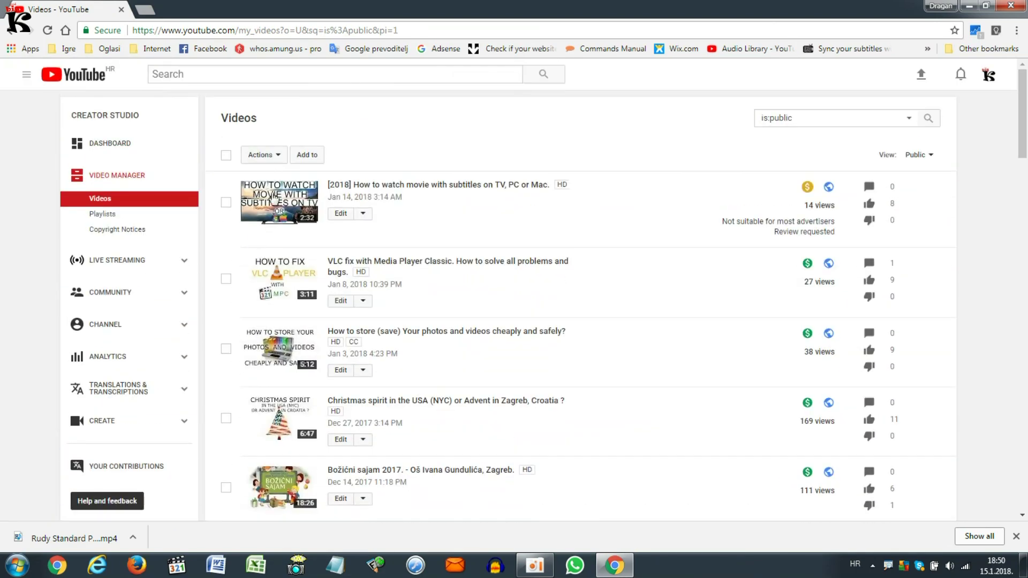
pyautogui.click(279, 156)
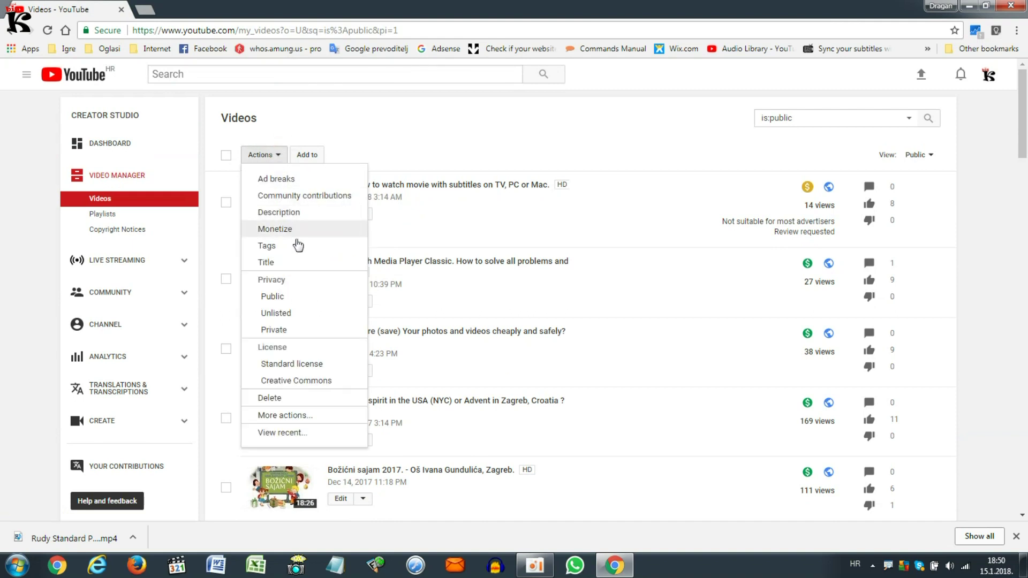
pyautogui.click(308, 382)
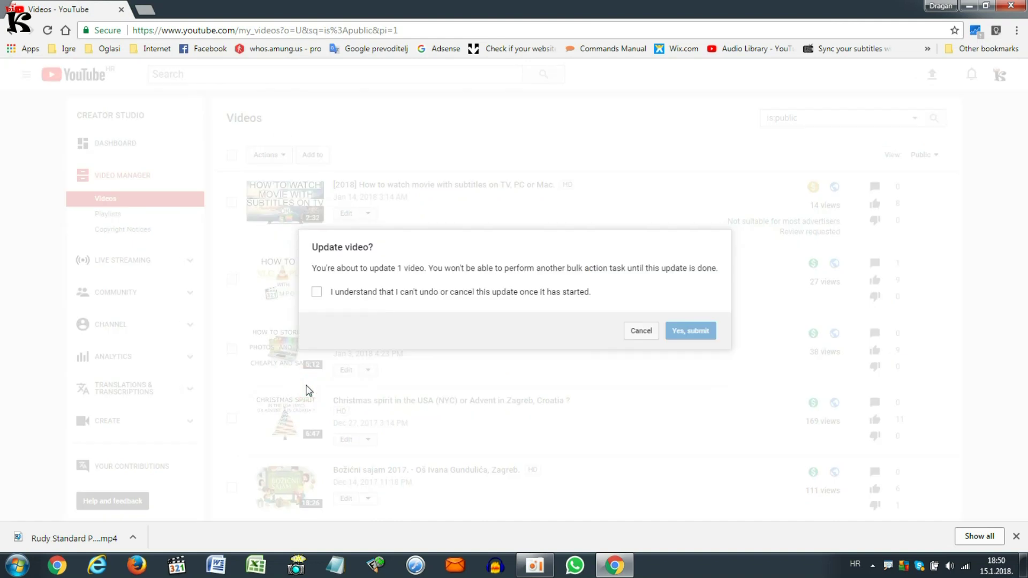
pyautogui.click(317, 292)
pyautogui.click(691, 333)
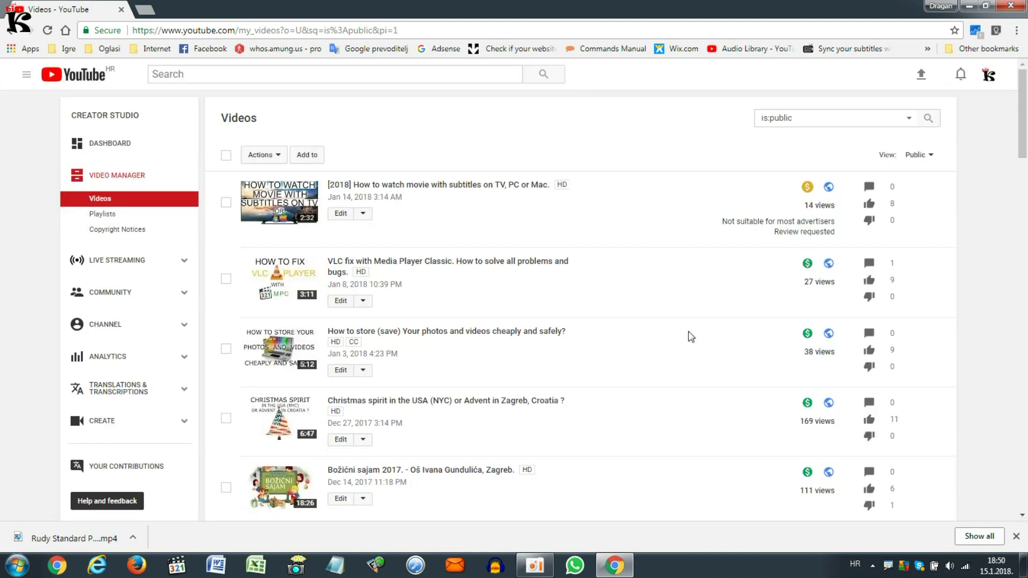
# Step: Download the Karlovac dog show video as MP4 from its Edit dropdown
pyautogui.scroll(-10, 340, 295)
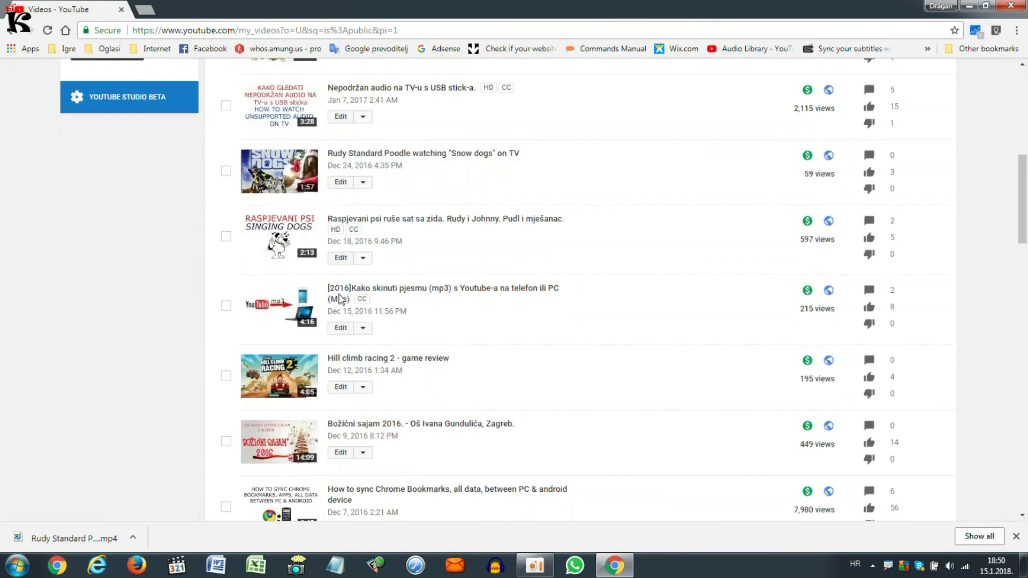
pyautogui.scroll(-10, 340, 298)
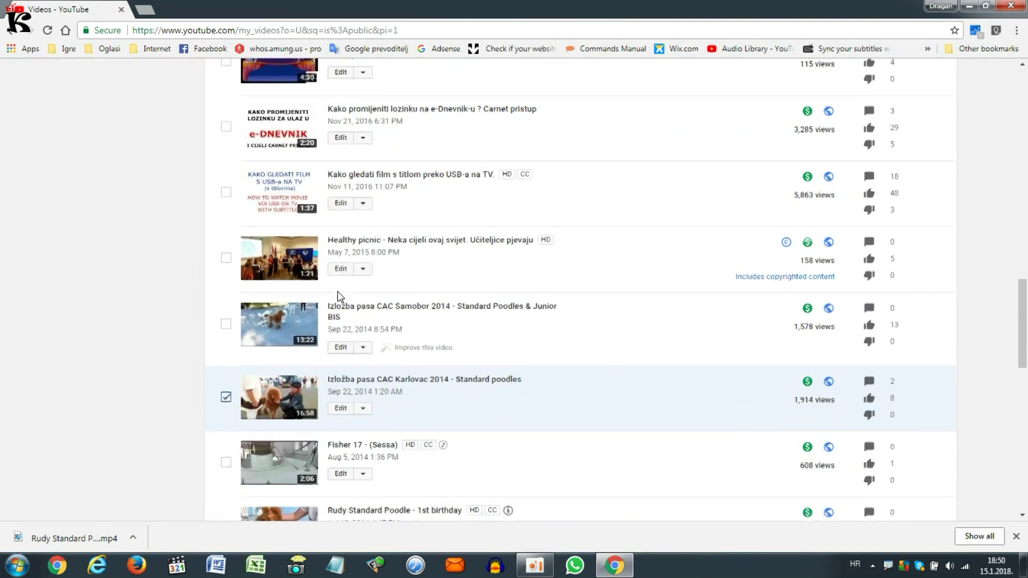
pyautogui.click(364, 288)
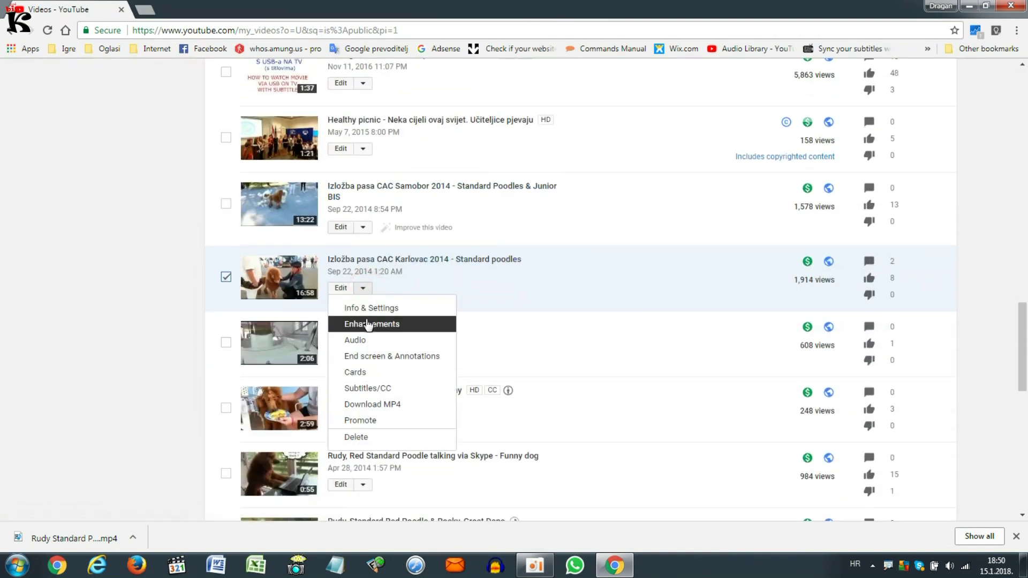
pyautogui.click(385, 406)
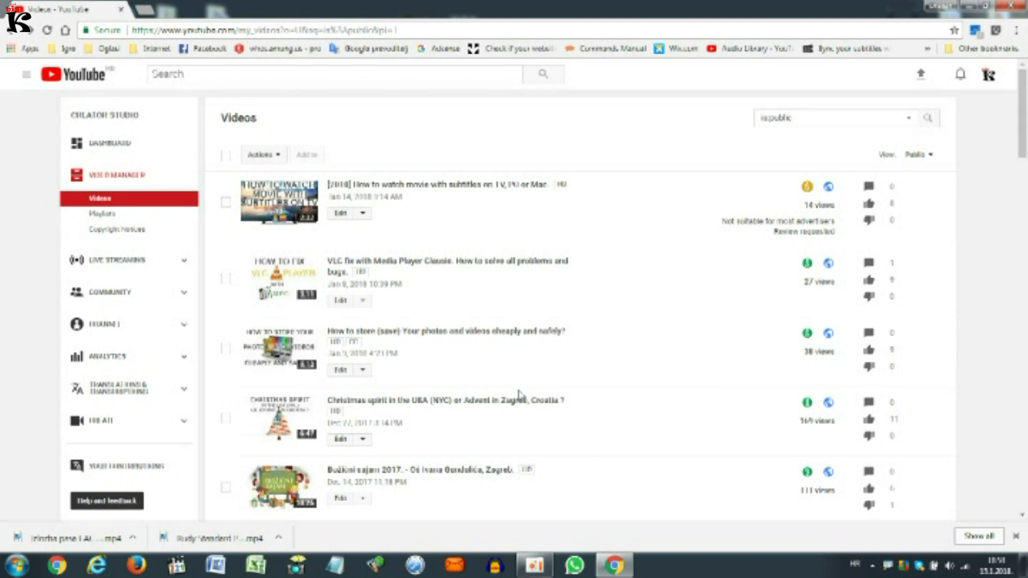
# Step: Set the Karlovac video's privacy to Unlisted on its edit page and save
pyautogui.scroll(-6, 469, 288)
pyautogui.scroll(-11, 468, 289)
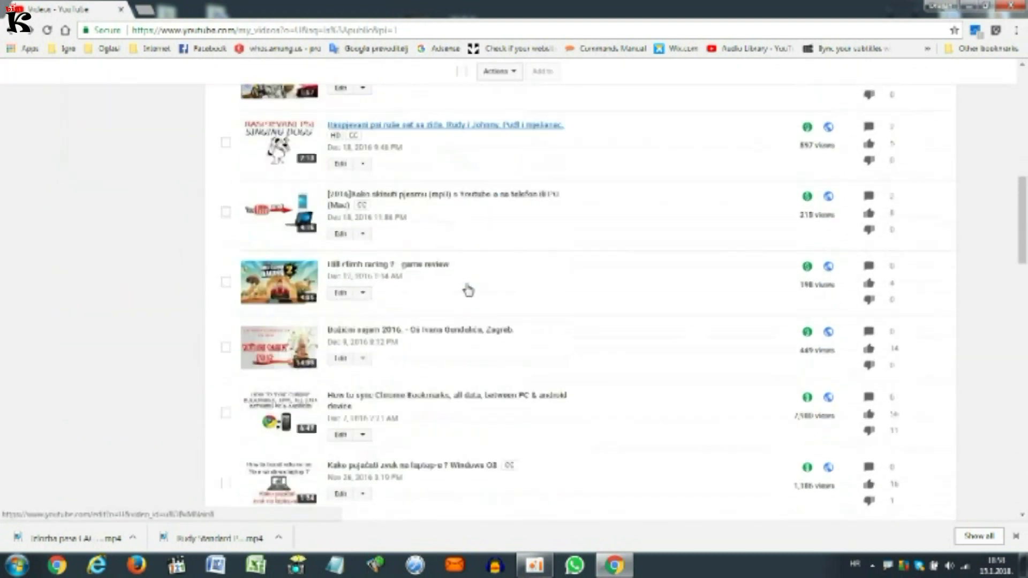
pyautogui.scroll(-6, 467, 290)
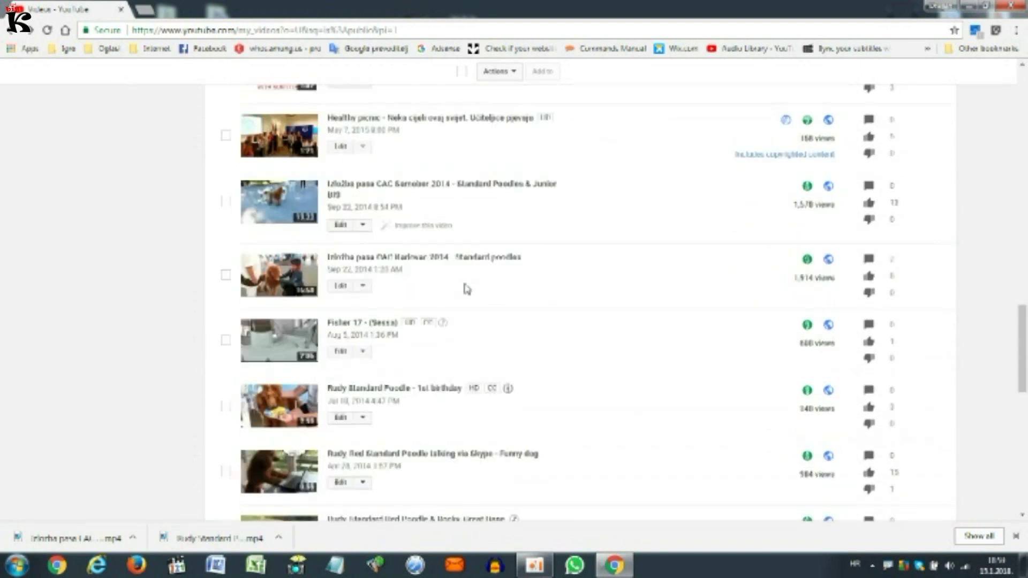
pyautogui.click(337, 287)
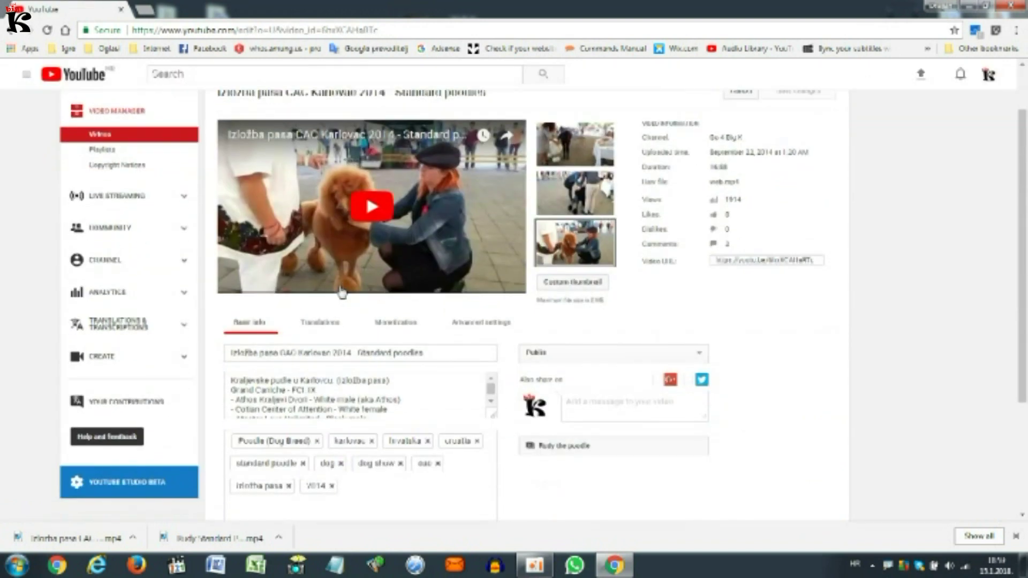
pyautogui.scroll(-1, 342, 293)
pyautogui.click(602, 289)
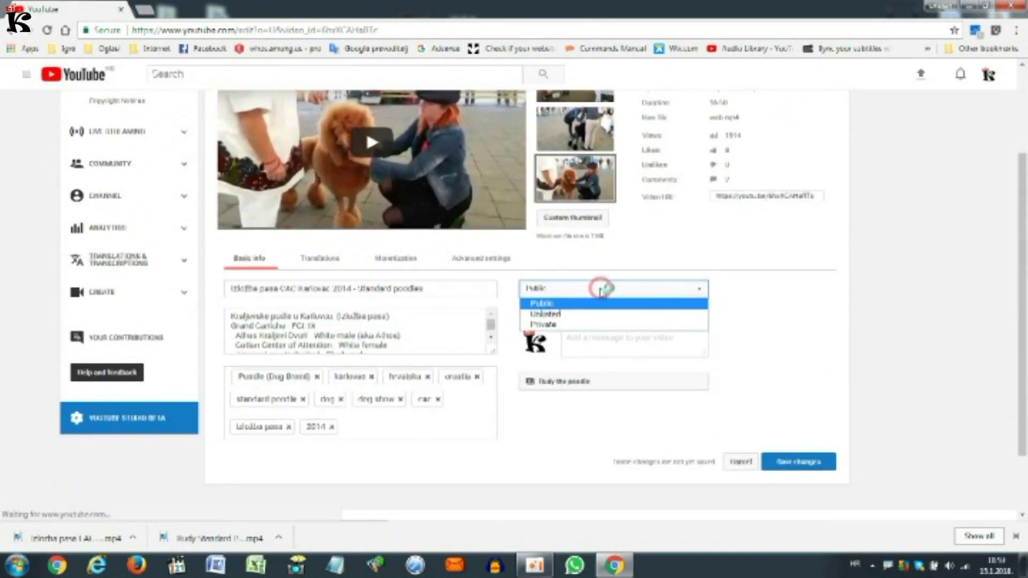
pyautogui.click(594, 316)
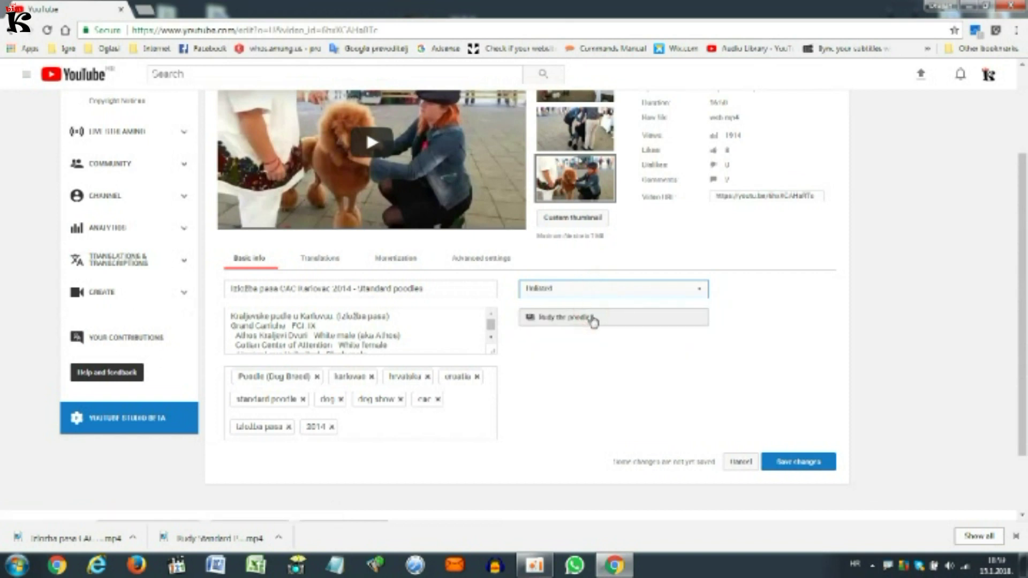
pyautogui.click(783, 465)
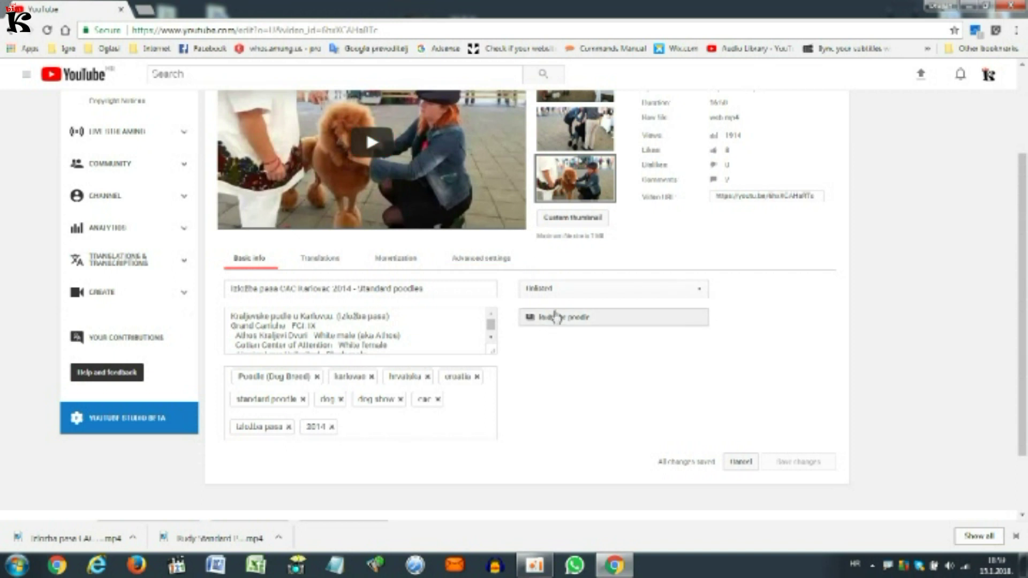
# Step: Change the license in Advanced settings from Creative Commons to Standard YouTube License and save
pyautogui.click(481, 261)
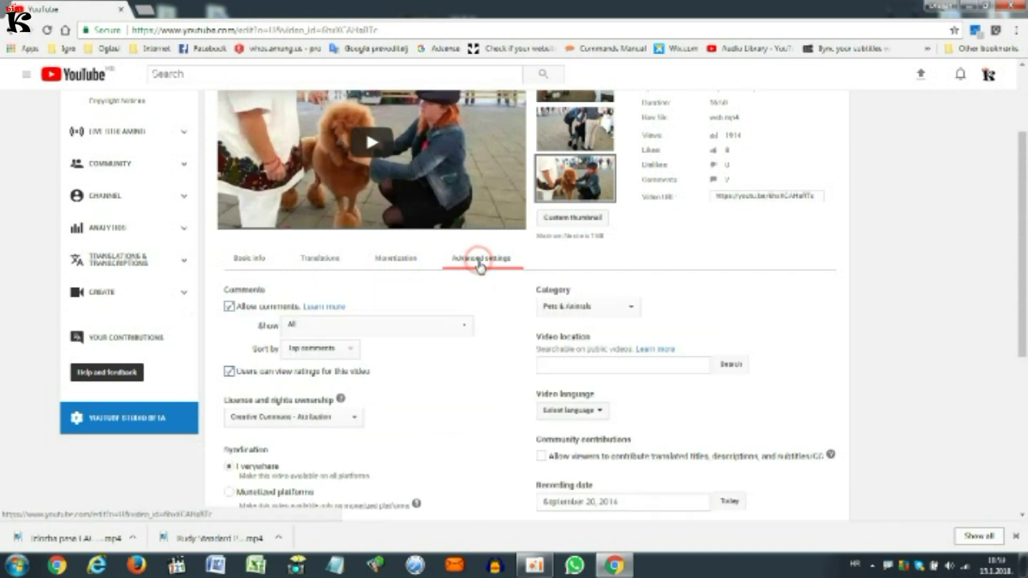
pyautogui.scroll(-3, 319, 296)
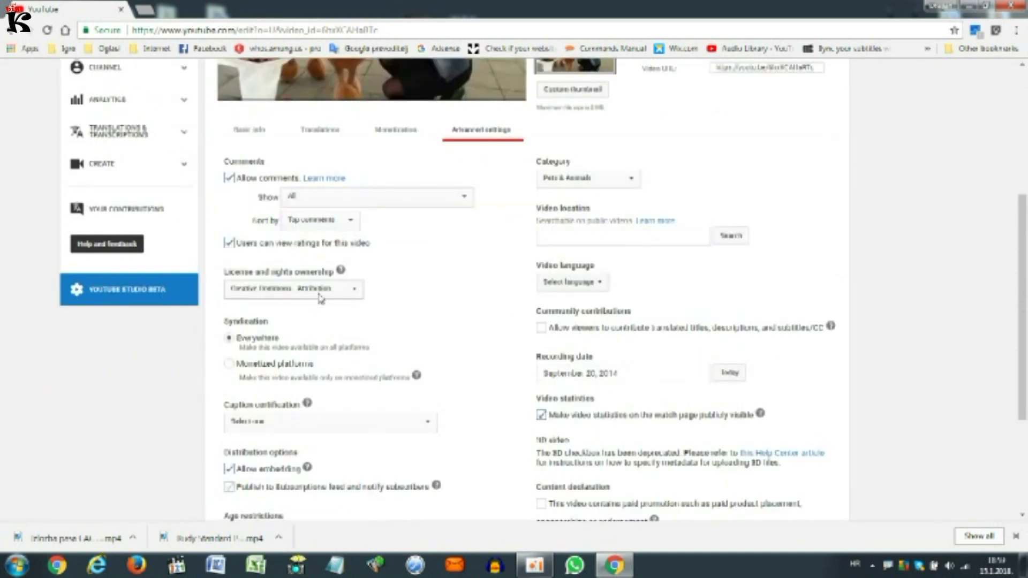
pyautogui.click(320, 289)
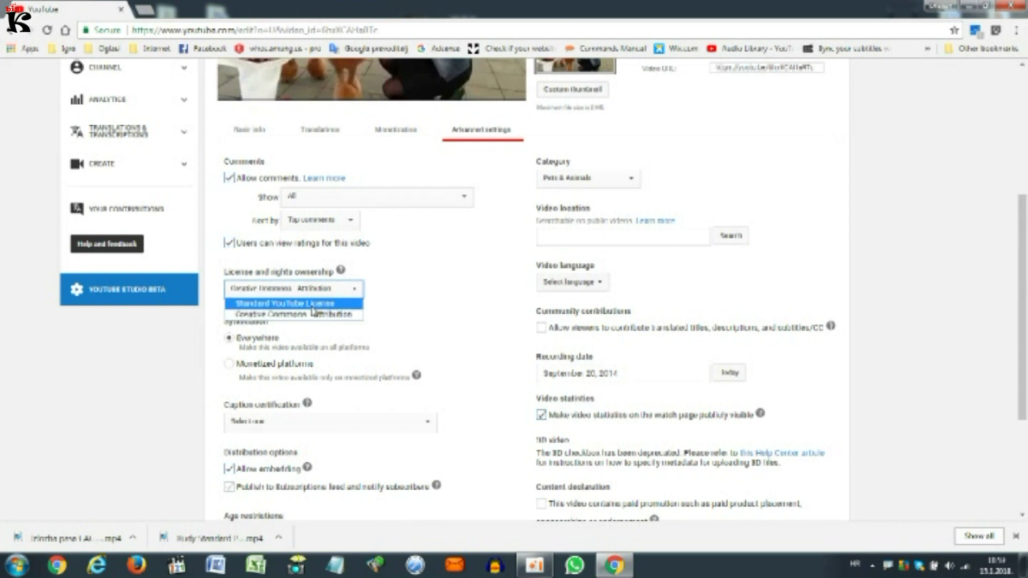
pyautogui.click(316, 300)
pyautogui.scroll(-4, 394, 314)
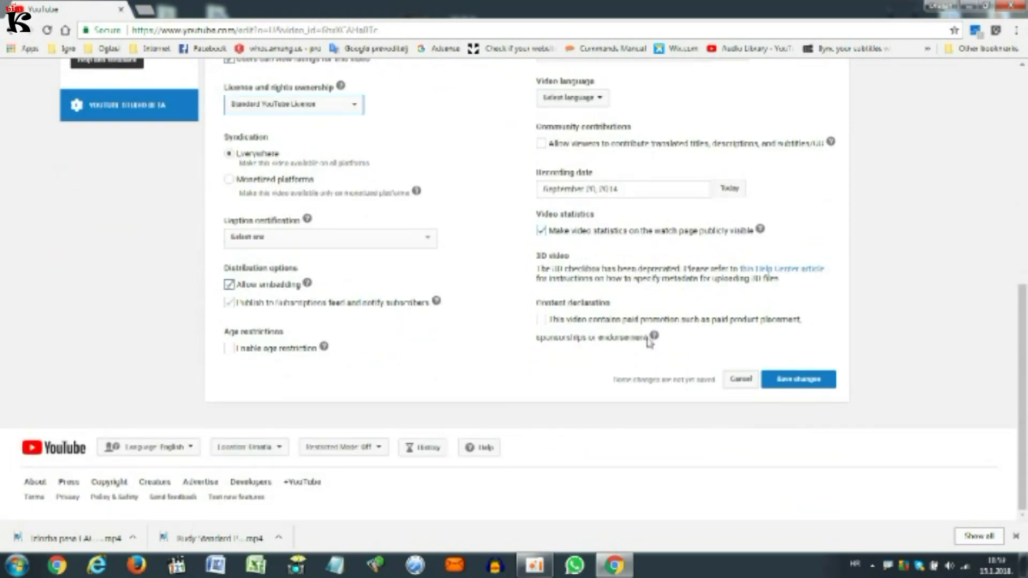
pyautogui.click(786, 381)
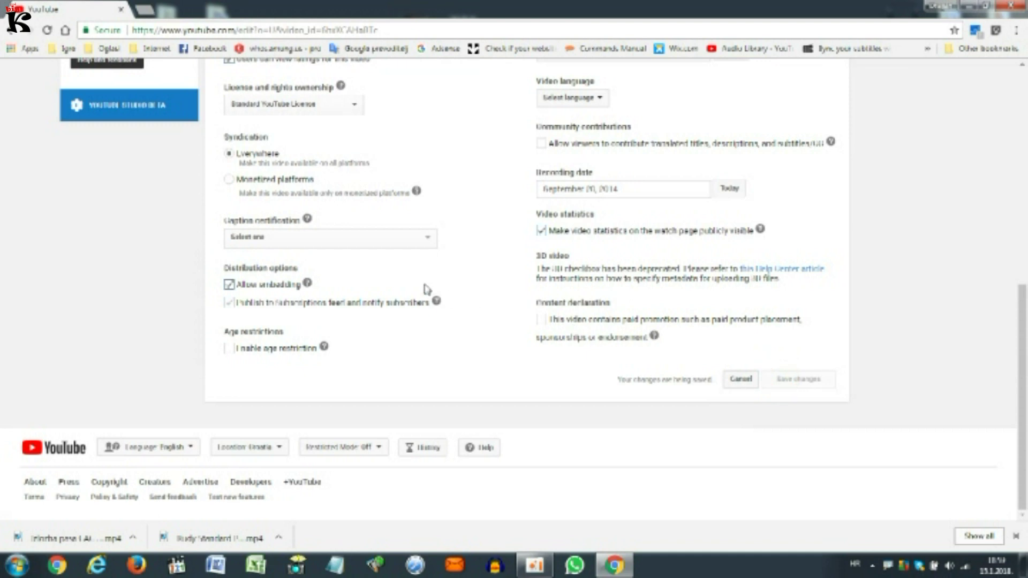
pyautogui.scroll(4, 426, 289)
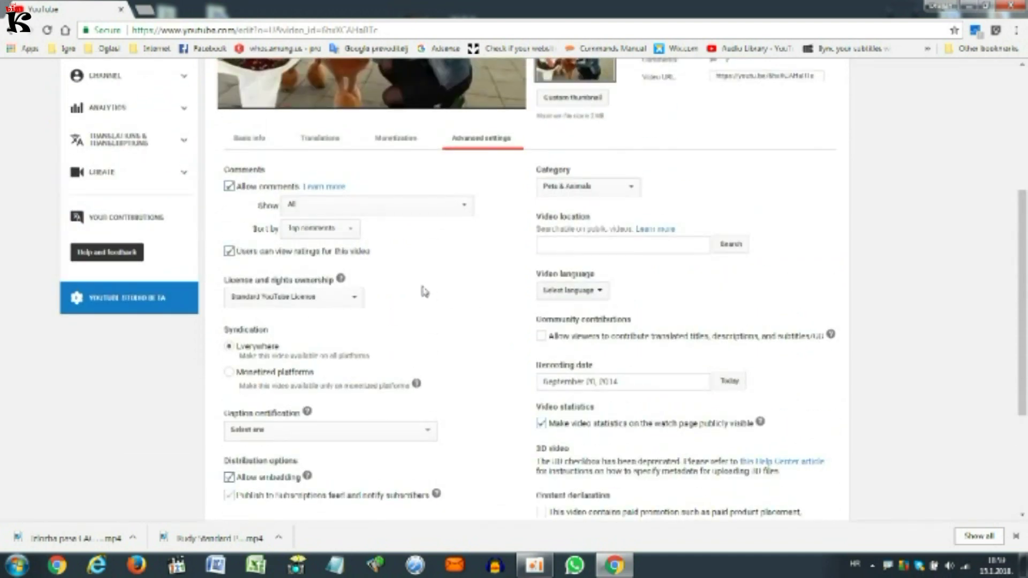